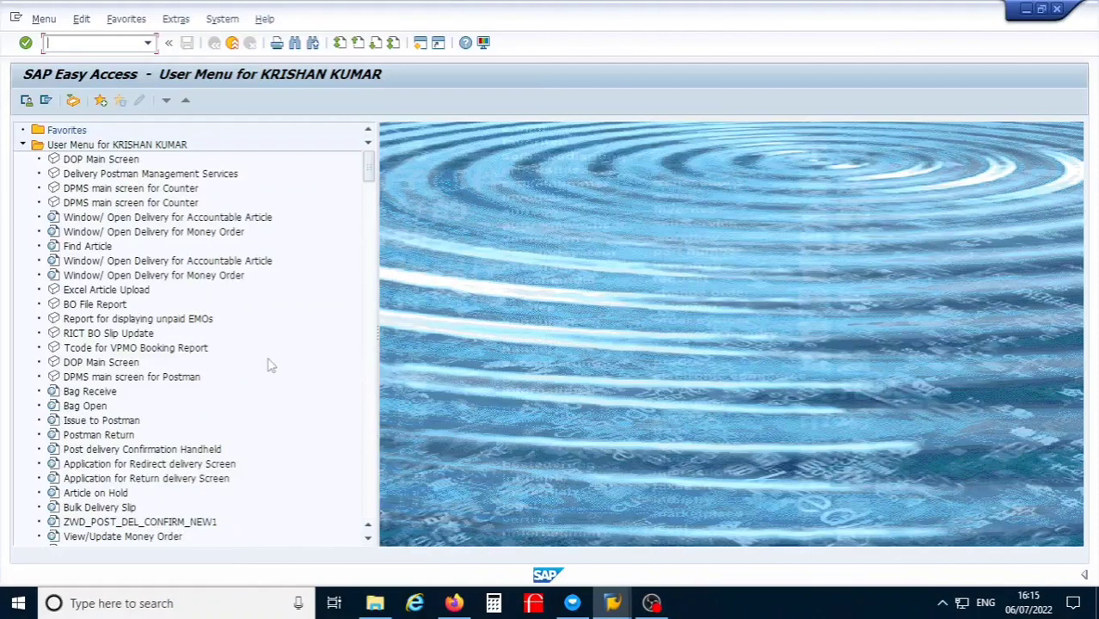
# Step: Launch DOP Main Screen and open the Staff Scheduling System's Employee Scheduling Screen for set GEN2
pyautogui.doubleClick(95, 161)
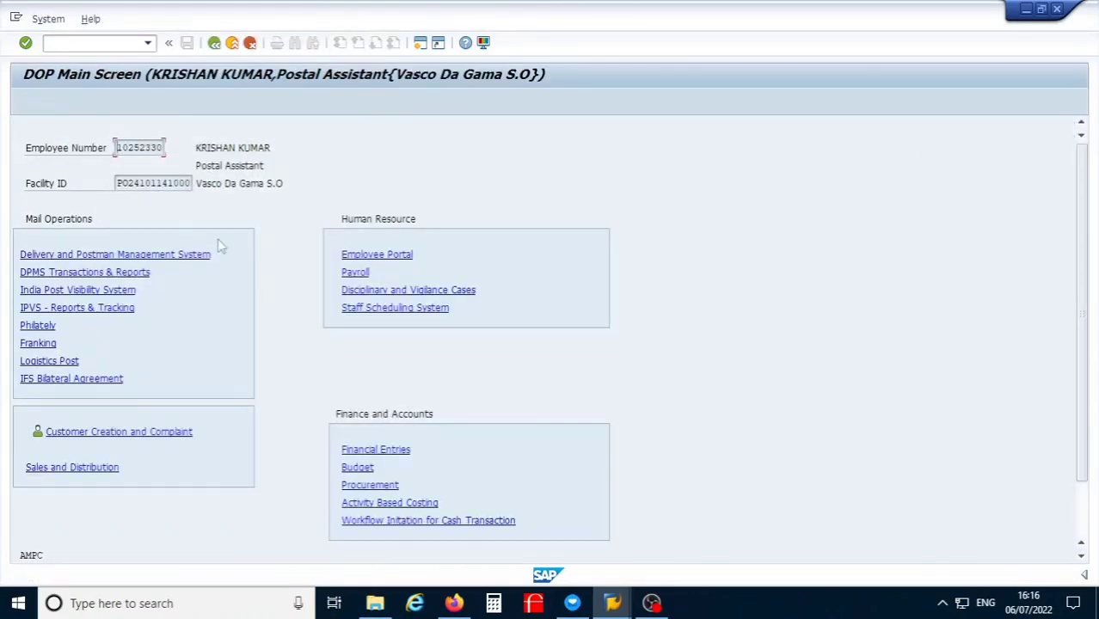
pyautogui.click(395, 309)
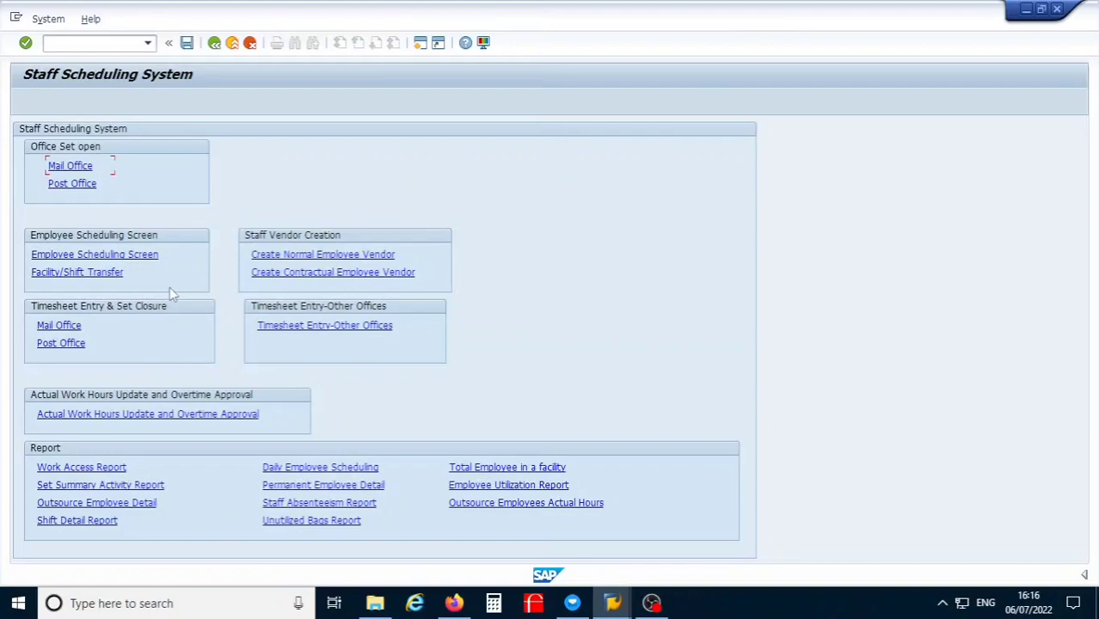
pyautogui.click(97, 256)
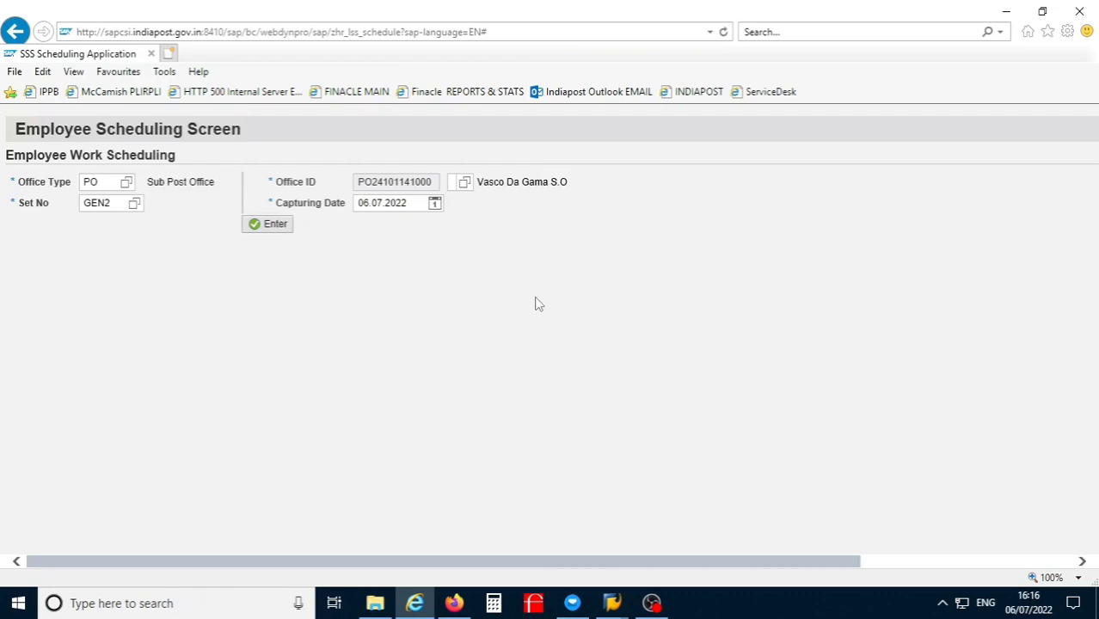
# Step: Show the GEN2 employee schedule full screen and select a facility-transferred employee's row
pyautogui.press('F11')
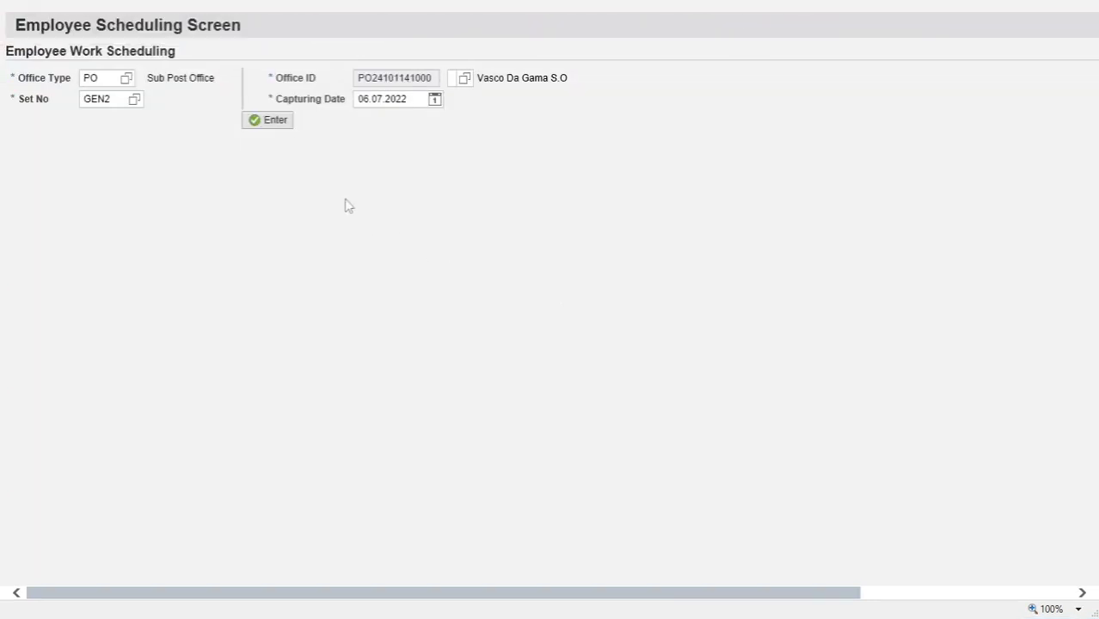
pyautogui.click(272, 126)
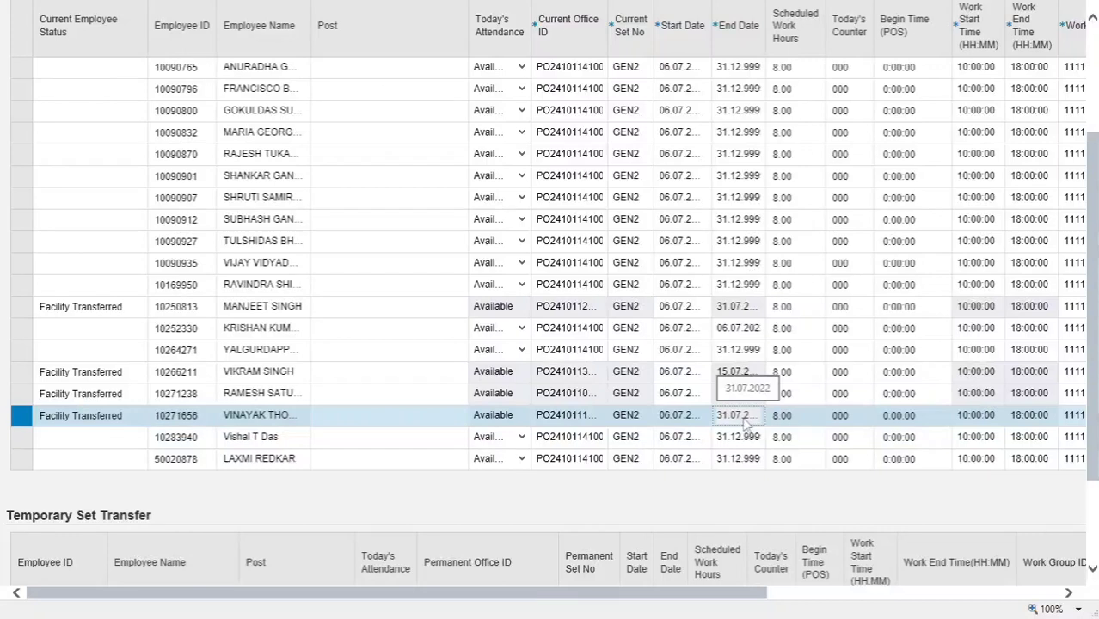
pyautogui.click(578, 398)
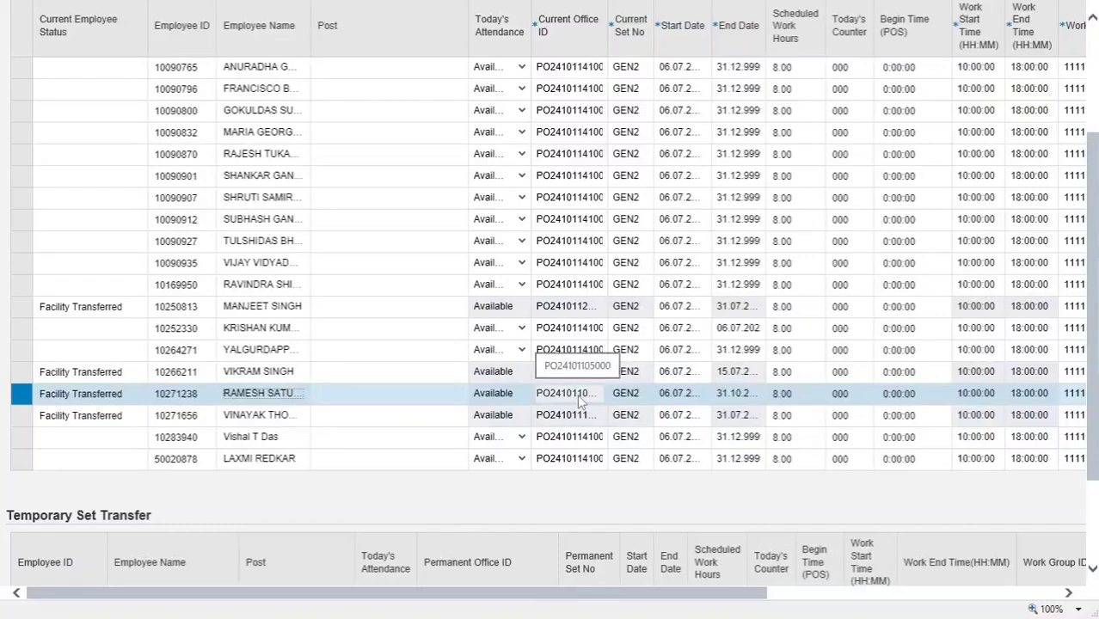
pyautogui.press('Up')
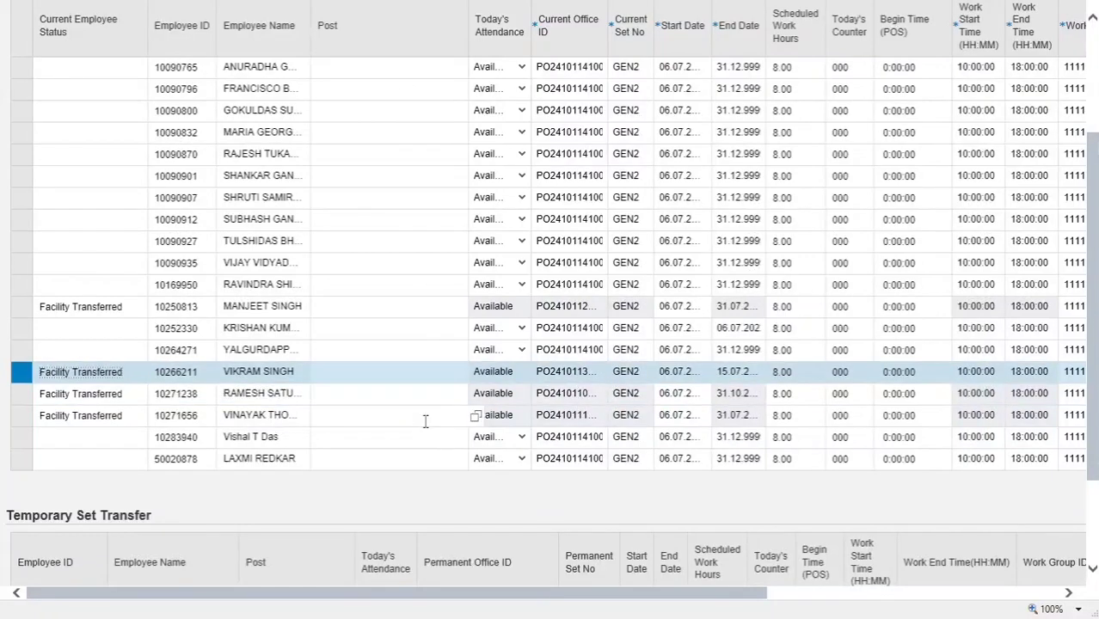
# Step: Check an employee's attendance options without changing them, then launch Facility/Shift Transfer
pyautogui.click(522, 248)
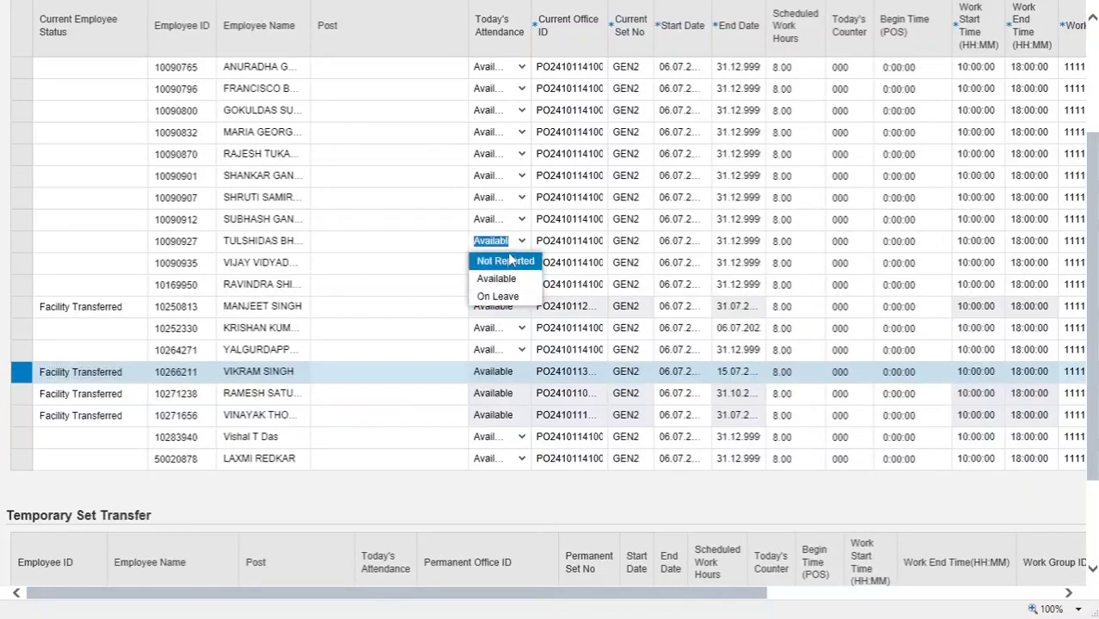
pyautogui.click(419, 241)
pyautogui.scroll(2, 397, 344)
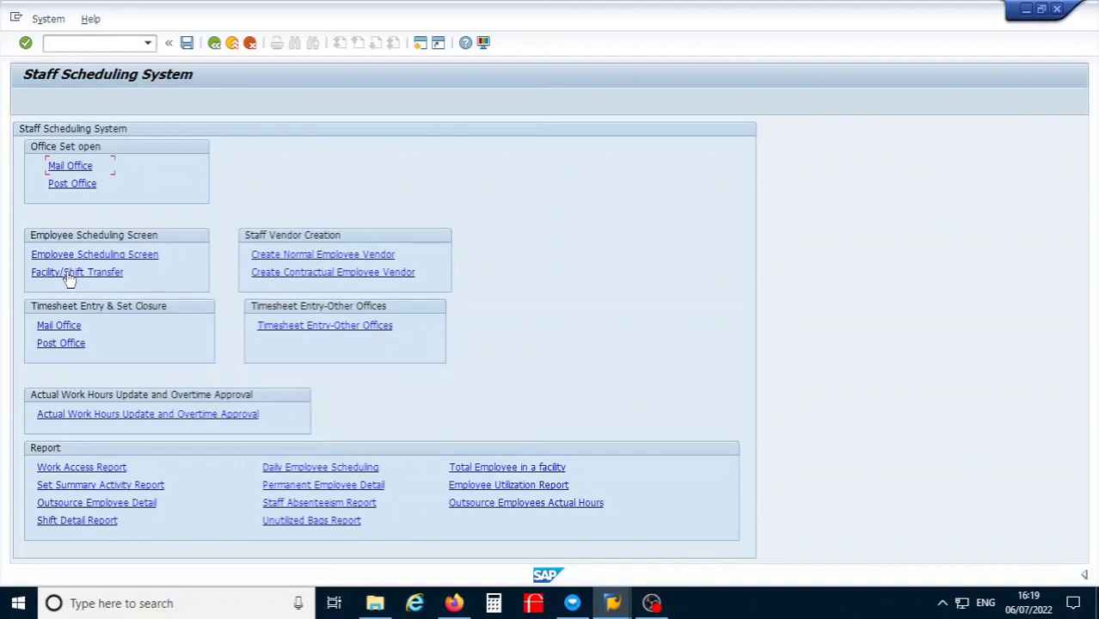
pyautogui.click(69, 273)
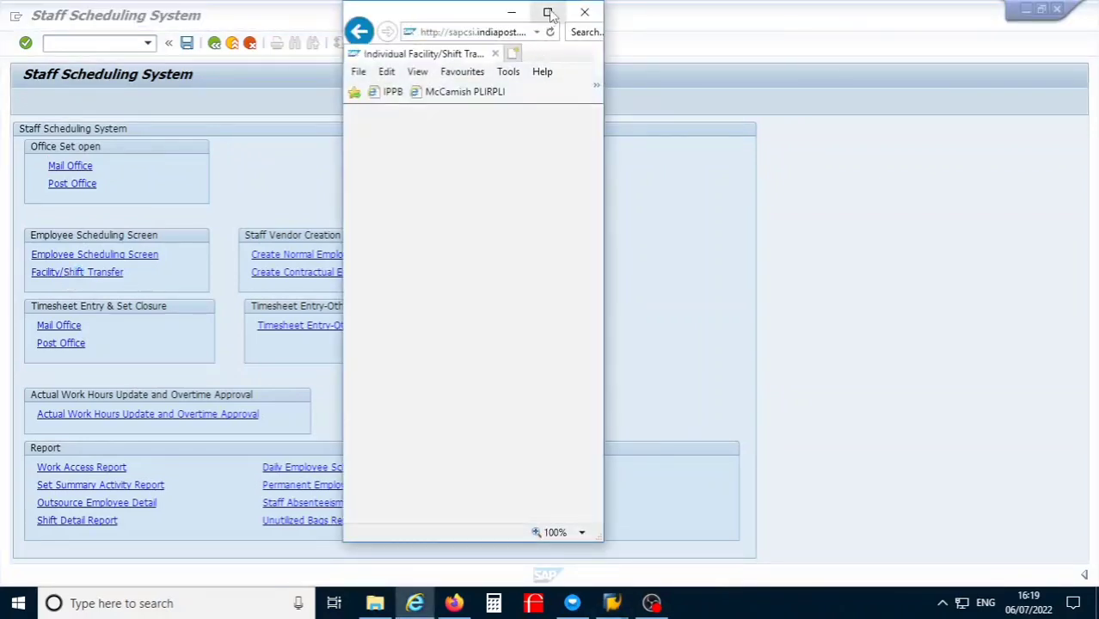
# Step: Maximize the transfer form, show it full screen at 125% zoom, and place the cursor in Employee Id
pyautogui.click(548, 13)
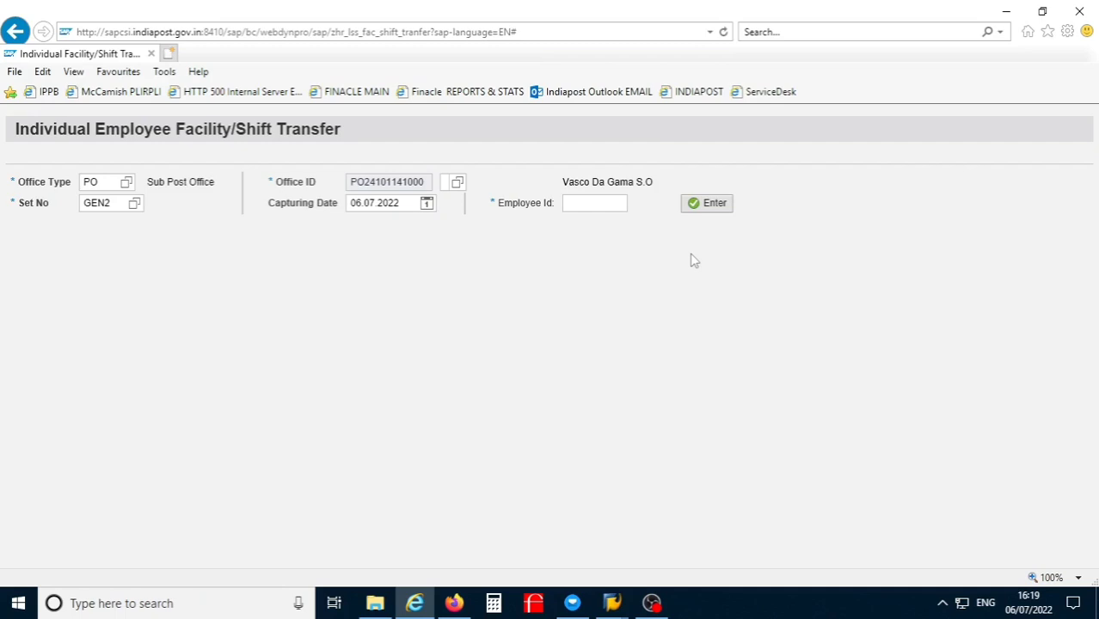
pyautogui.press('F11')
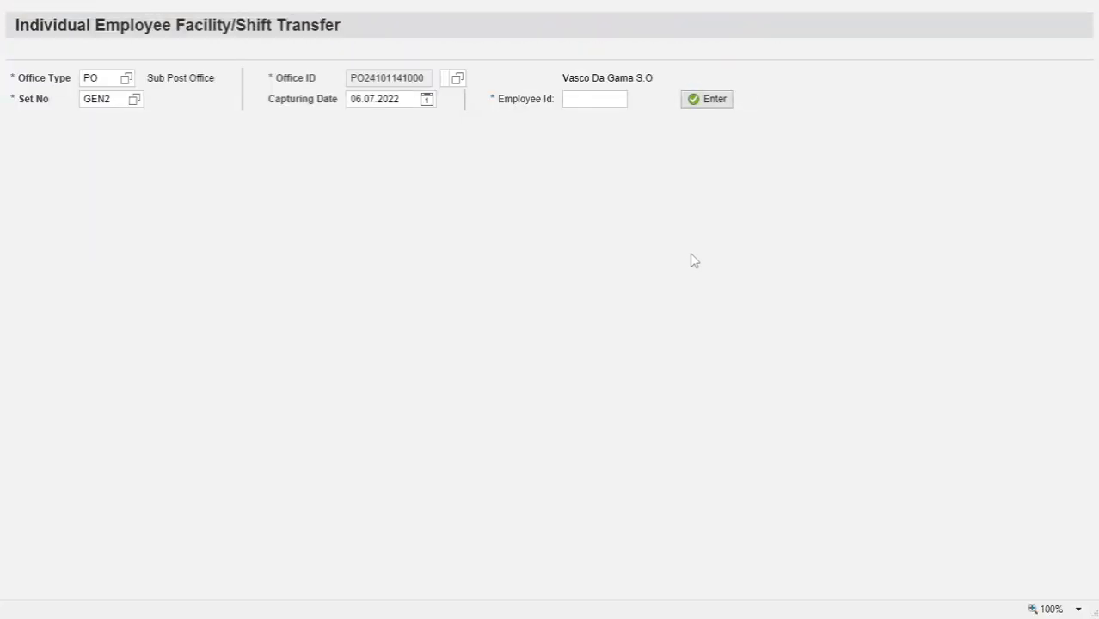
pyautogui.hotkey('ctrl', '+')
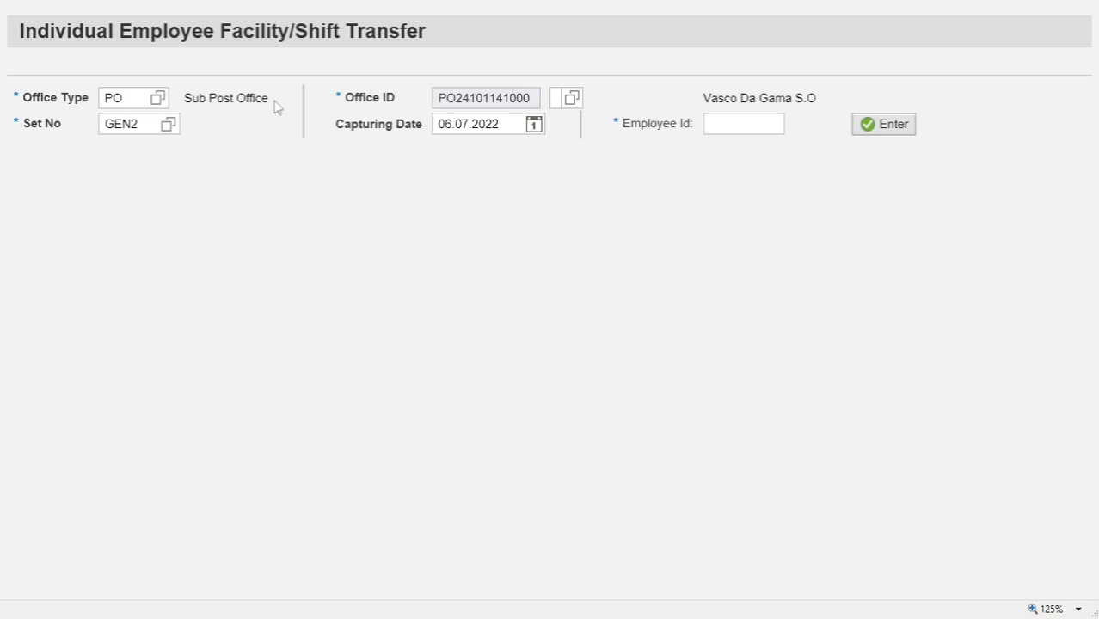
pyautogui.click(725, 126)
# Step: Enter the employee's ID, load their row with attendance kept Available, and select the Current Office ID
pyautogui.write('10252')
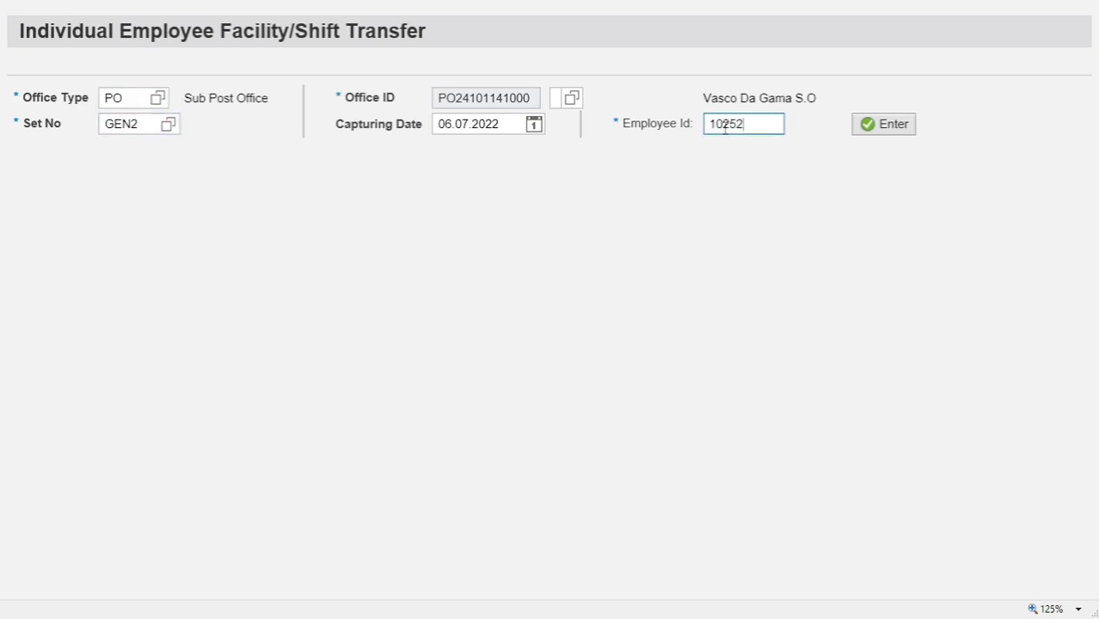
pyautogui.write('330')
pyautogui.click(887, 133)
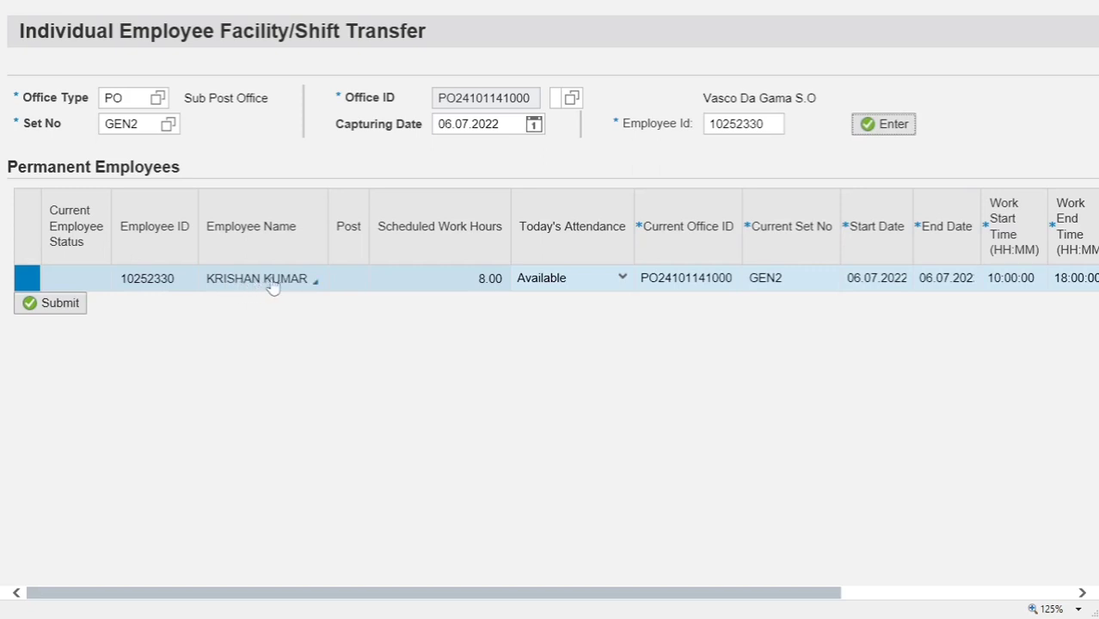
pyautogui.click(623, 284)
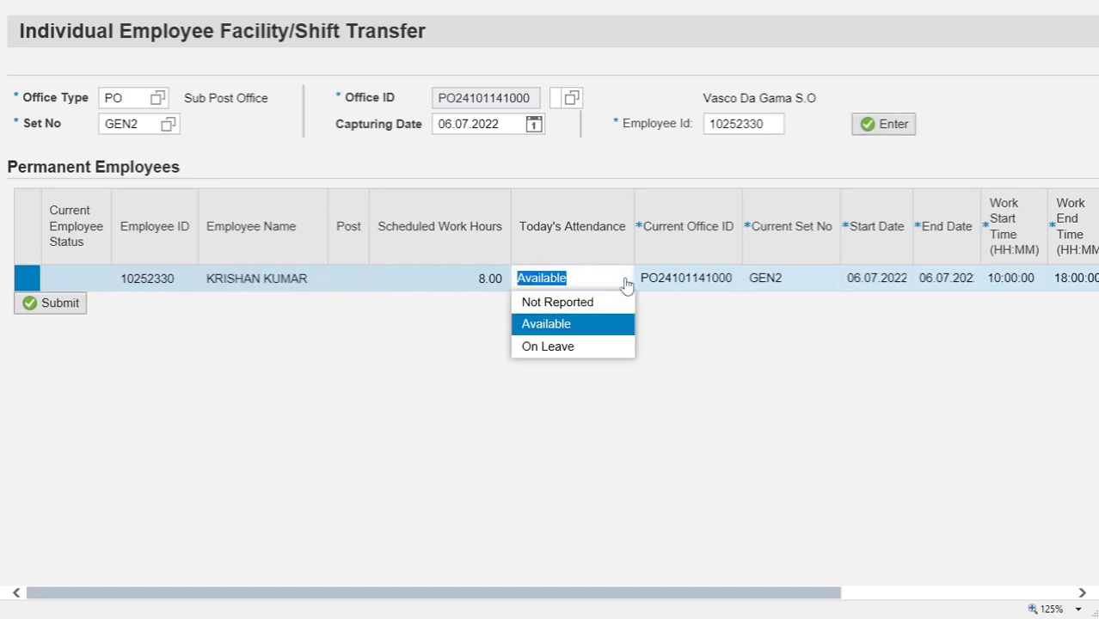
pyautogui.click(625, 284)
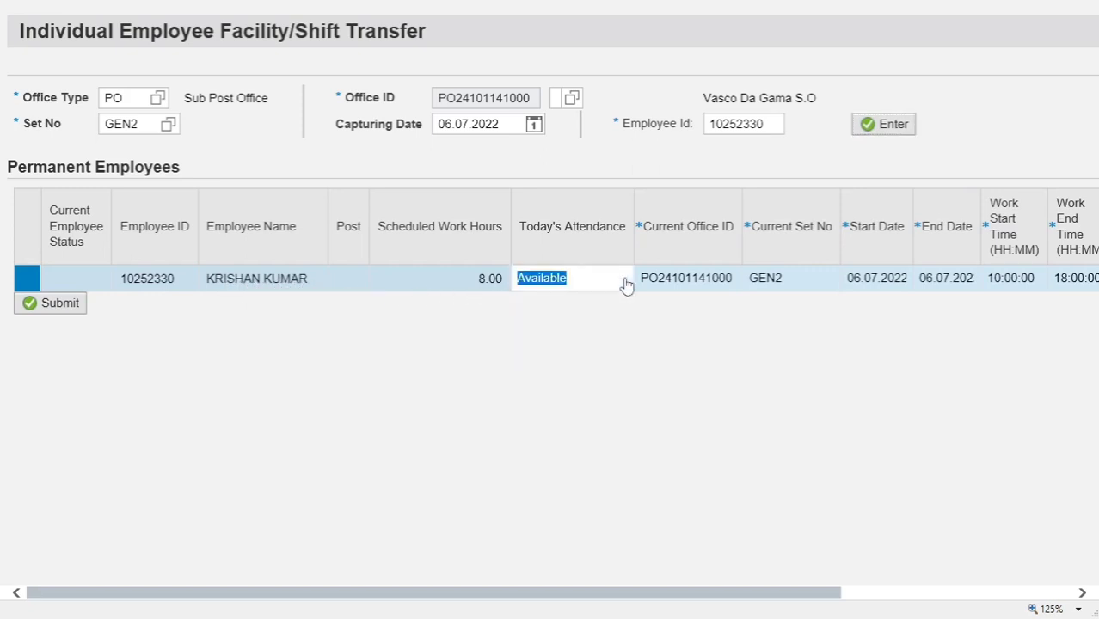
pyautogui.click(705, 277)
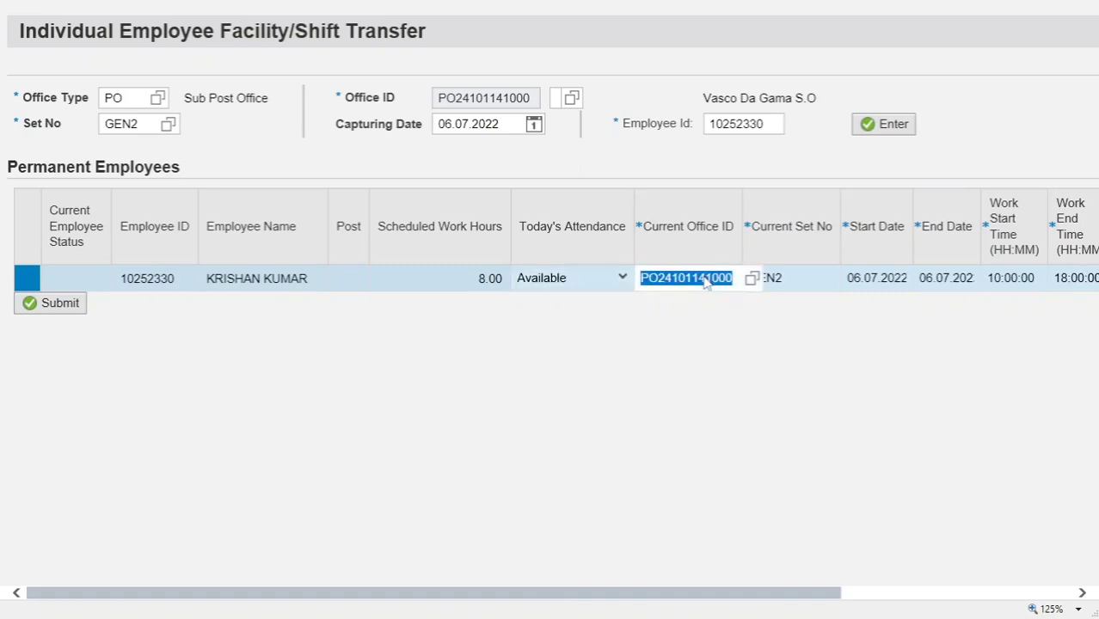
pyautogui.click(751, 280)
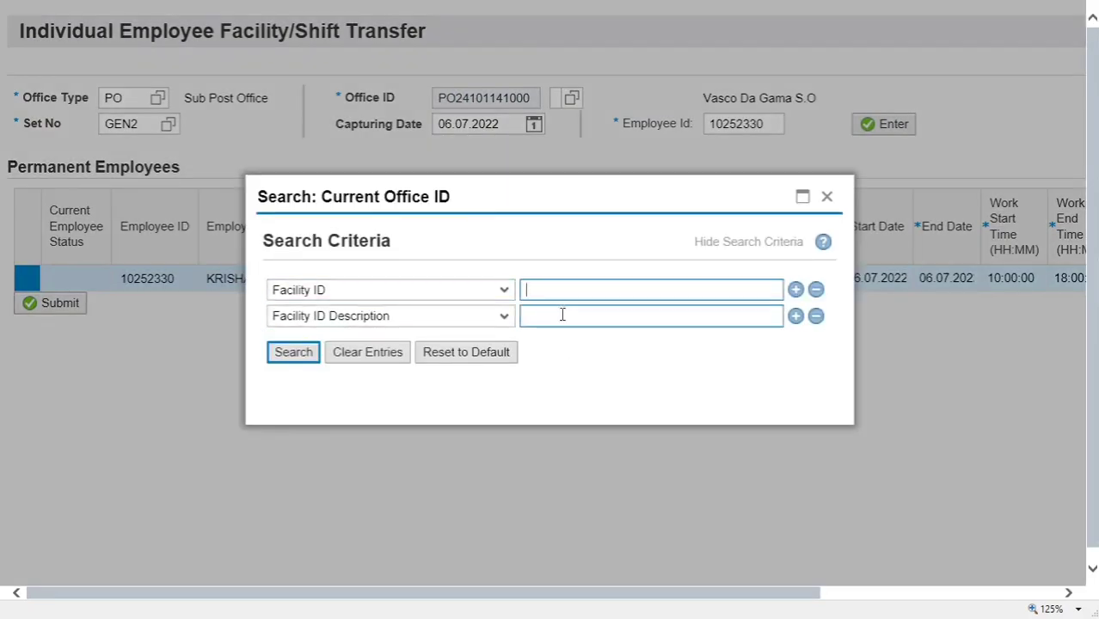
pyautogui.click(562, 314)
pyautogui.write('vaddemnagar')
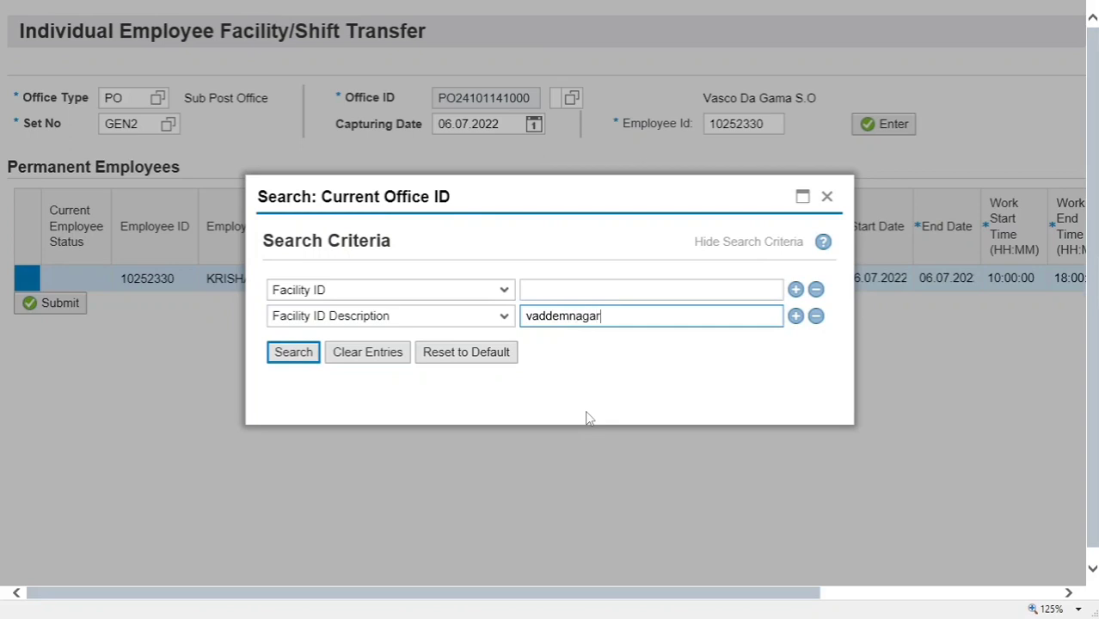
pyautogui.click(297, 363)
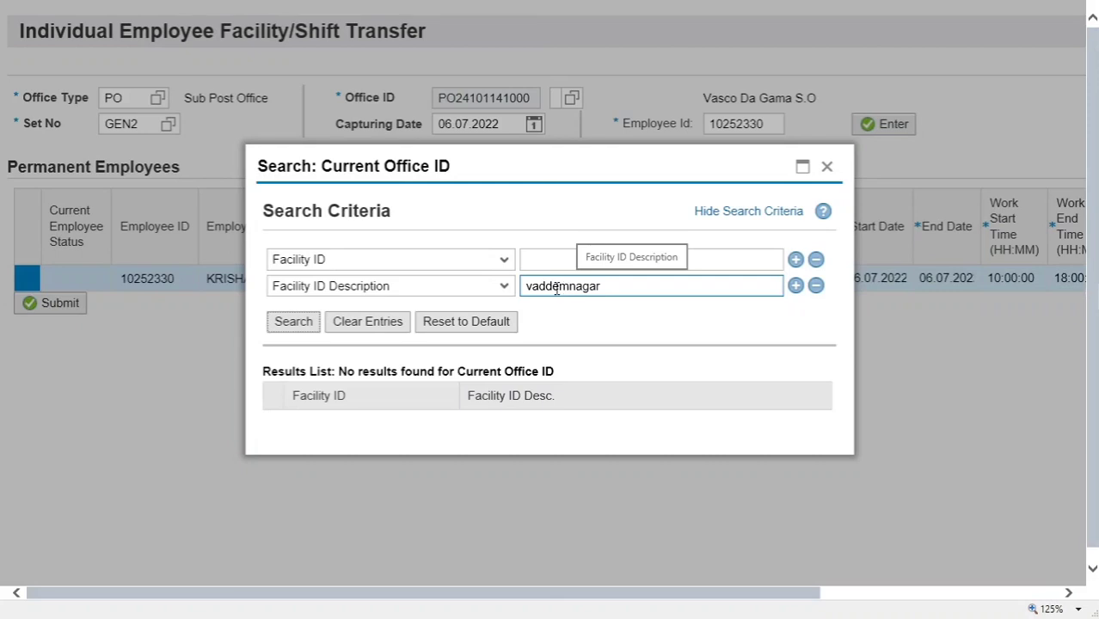
pyautogui.click(625, 287)
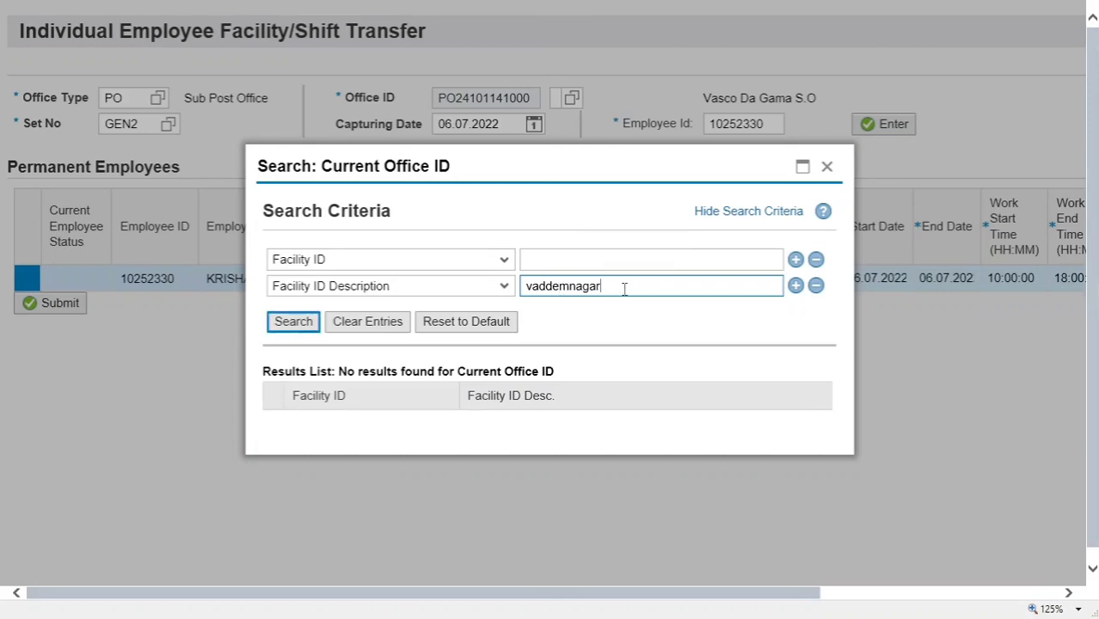
pyautogui.click(547, 288)
pyautogui.press('BackSpace')
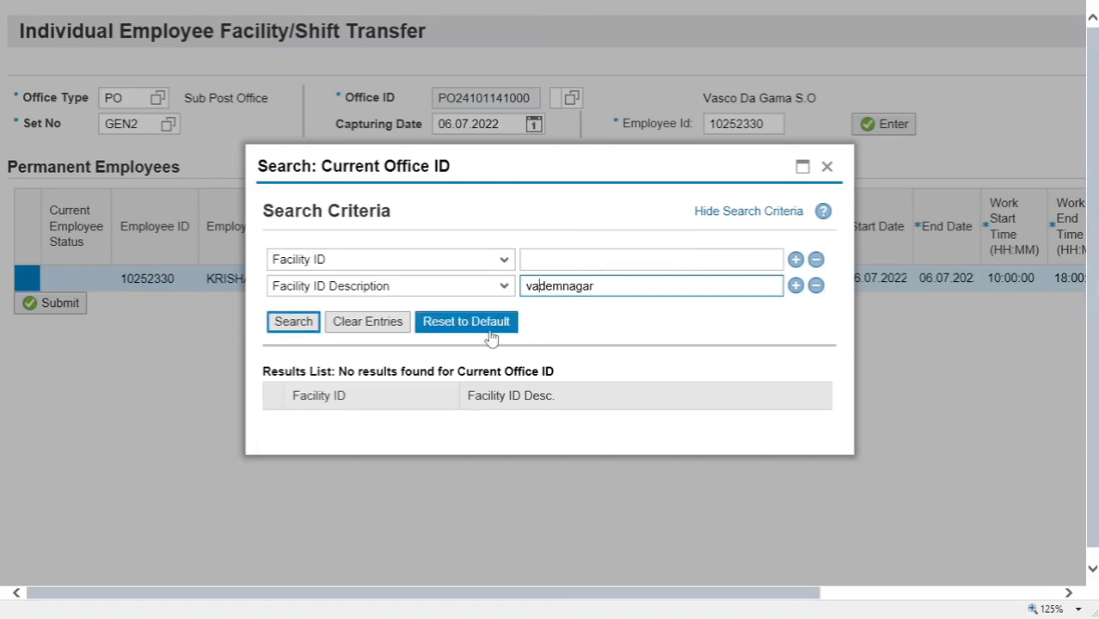
pyautogui.click(293, 321)
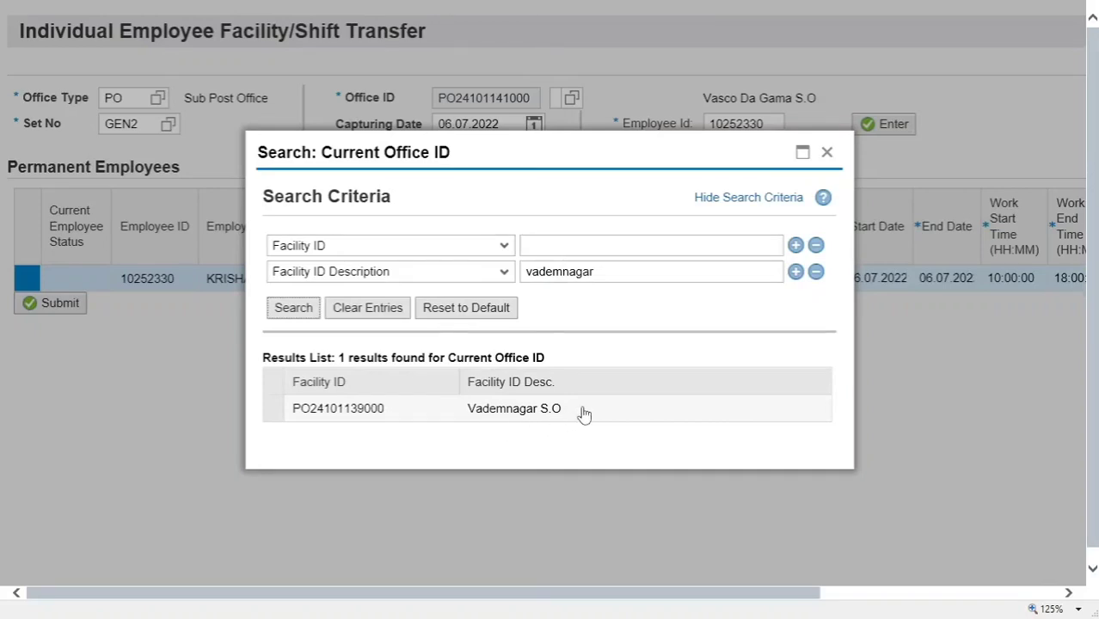
pyautogui.click(335, 411)
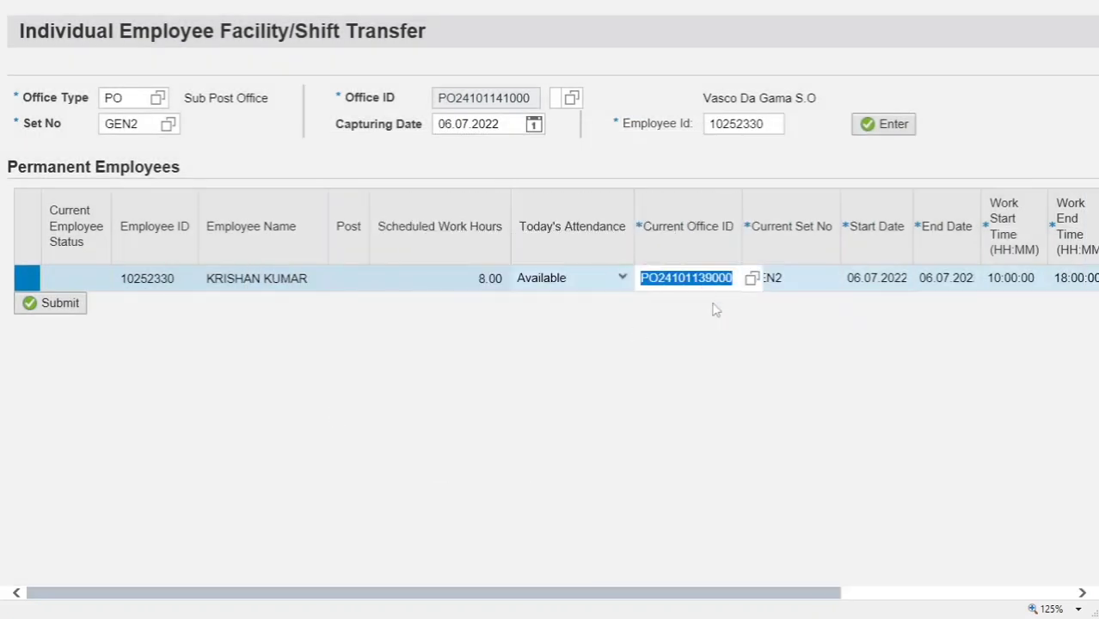
# Step: Set the transfer End Date to 13.07.2022 from the calendar
pyautogui.moveTo(703, 596); pyautogui.dragTo(951, 594)
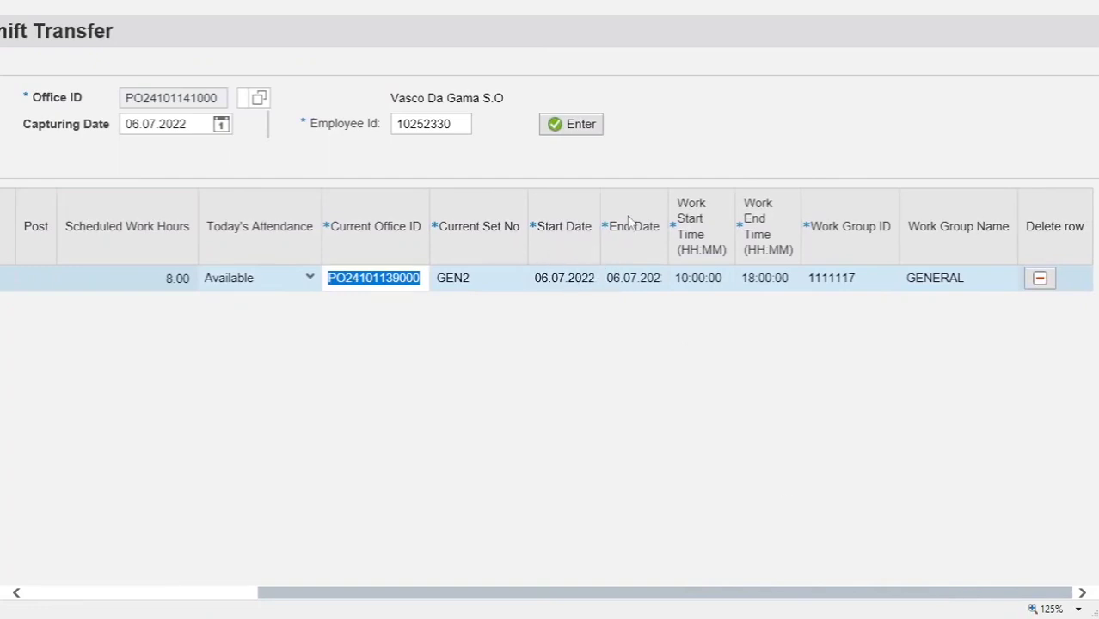
pyautogui.click(630, 284)
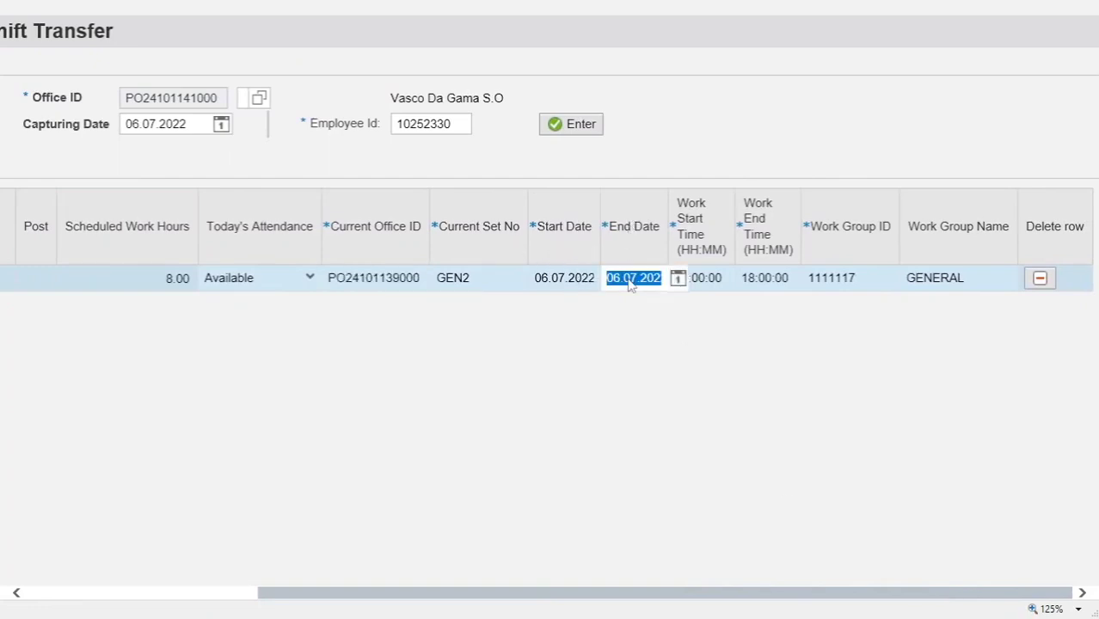
pyautogui.click(679, 279)
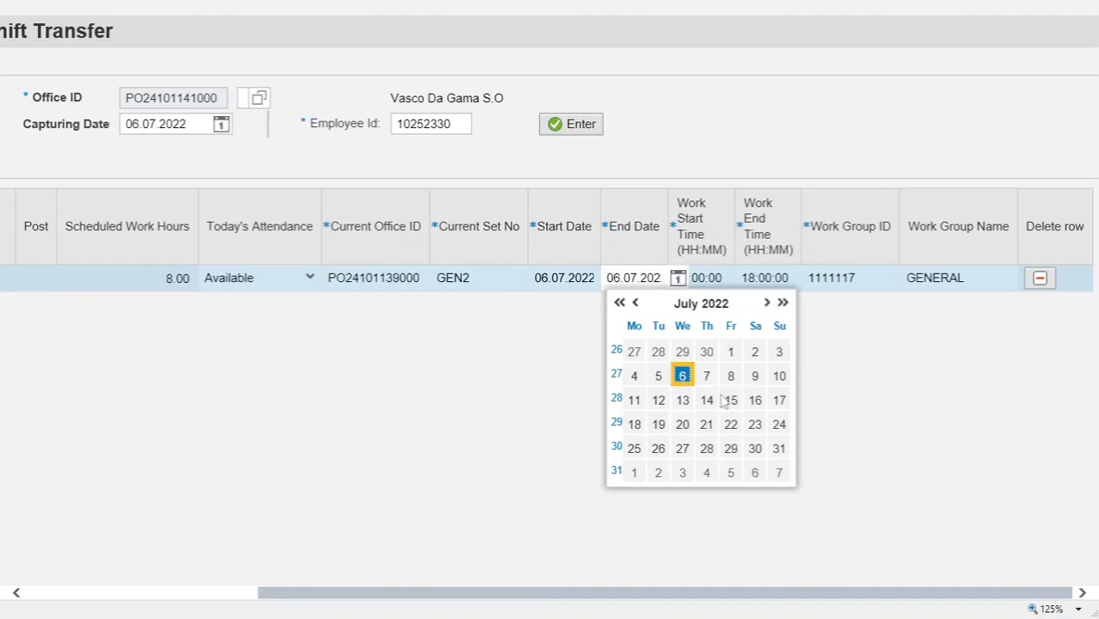
pyautogui.click(685, 402)
pyautogui.click(627, 356)
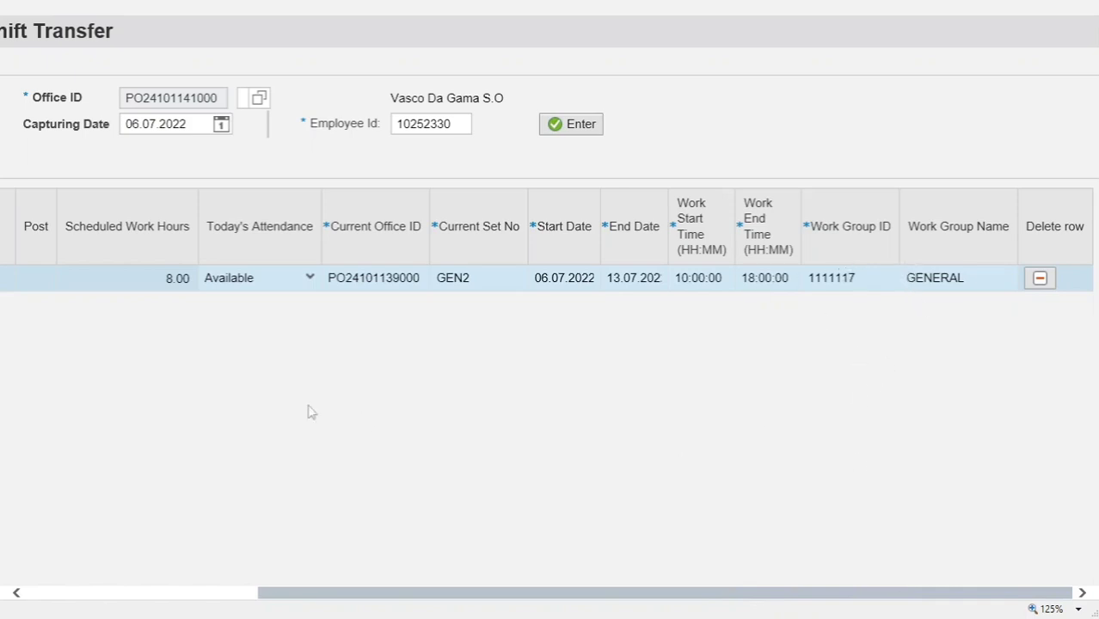
# Step: Review the Work Group ID list, keeping 1111117 GENERAL unchanged
pyautogui.click(827, 277)
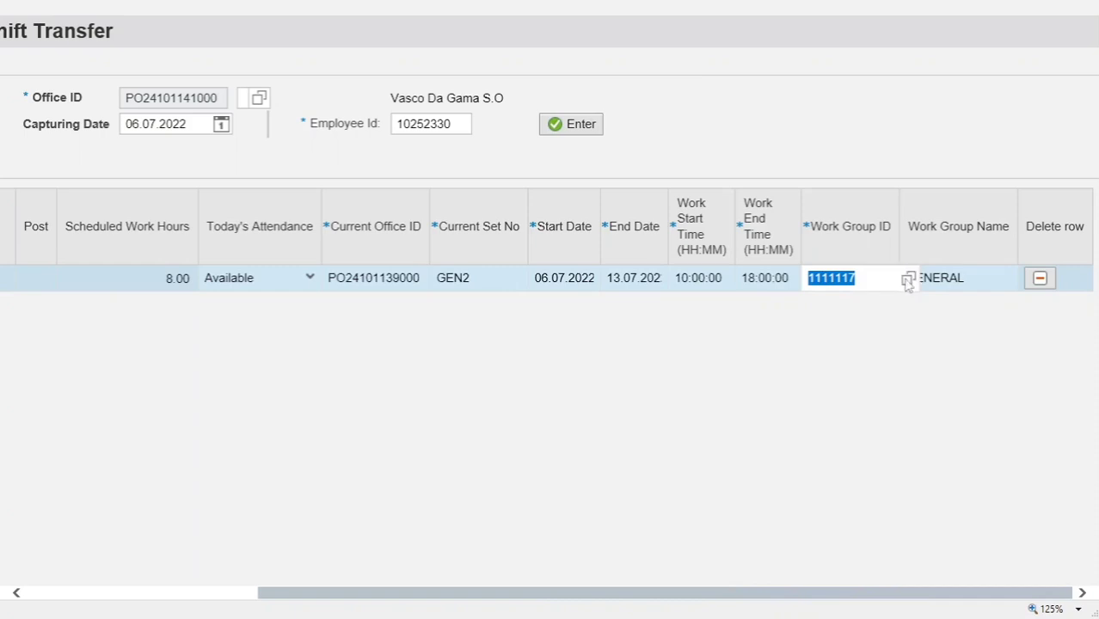
pyautogui.click(908, 280)
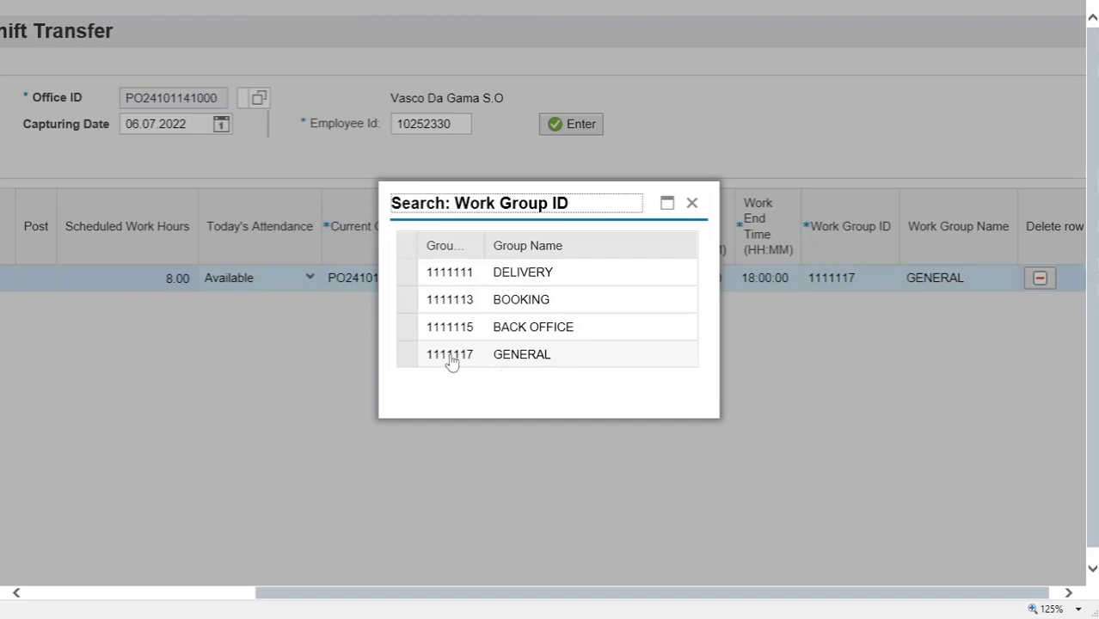
pyautogui.click(696, 204)
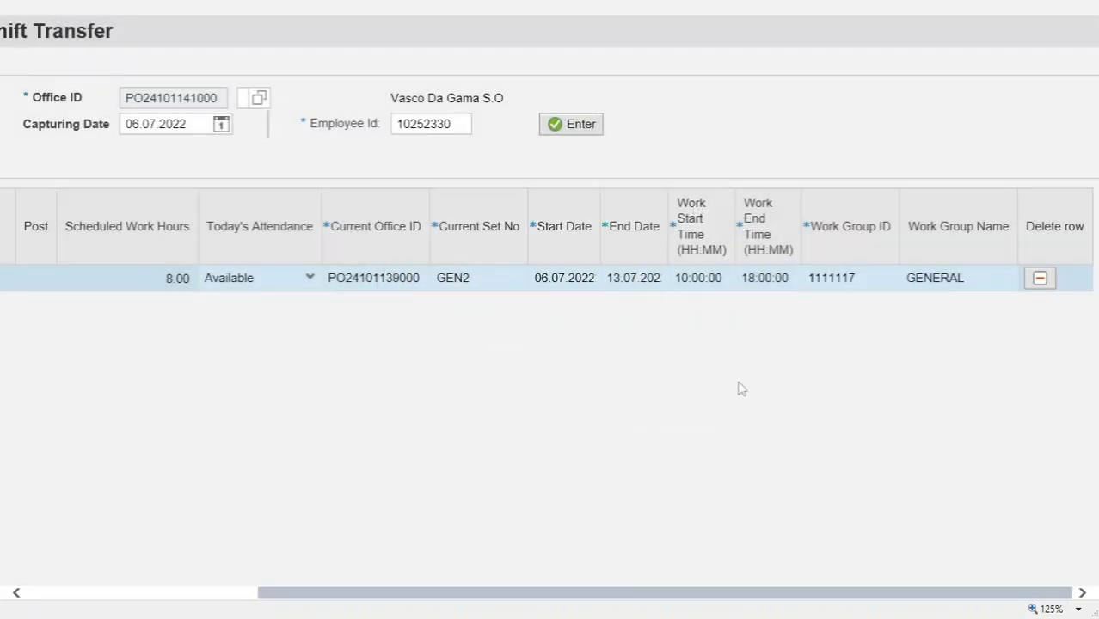
pyautogui.moveTo(662, 602); pyautogui.dragTo(437, 606)
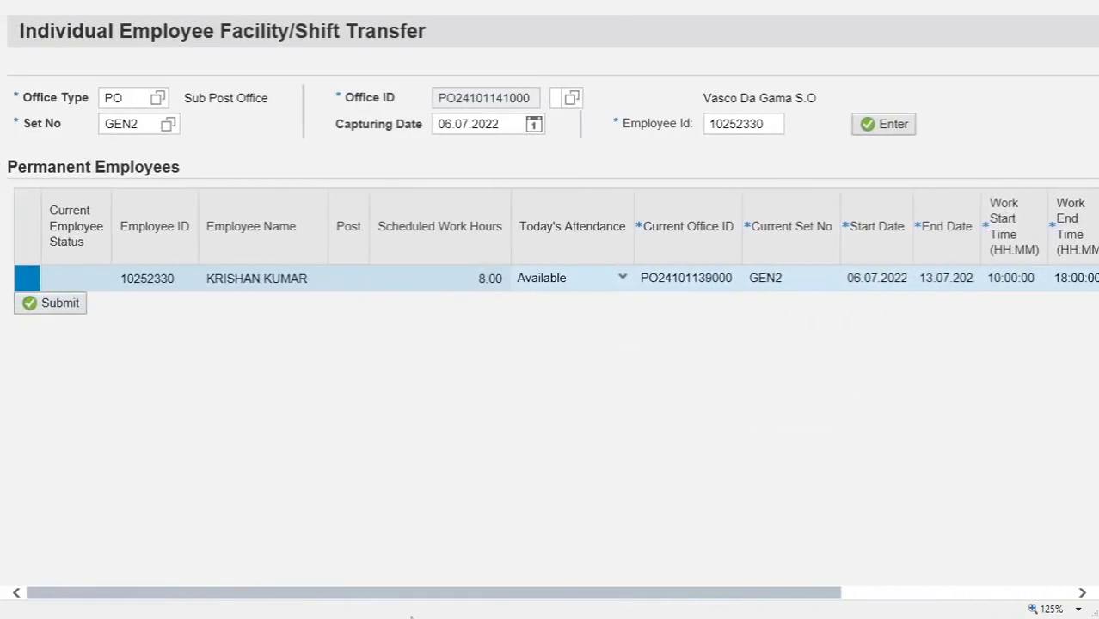
pyautogui.click(55, 306)
pyautogui.click(688, 279)
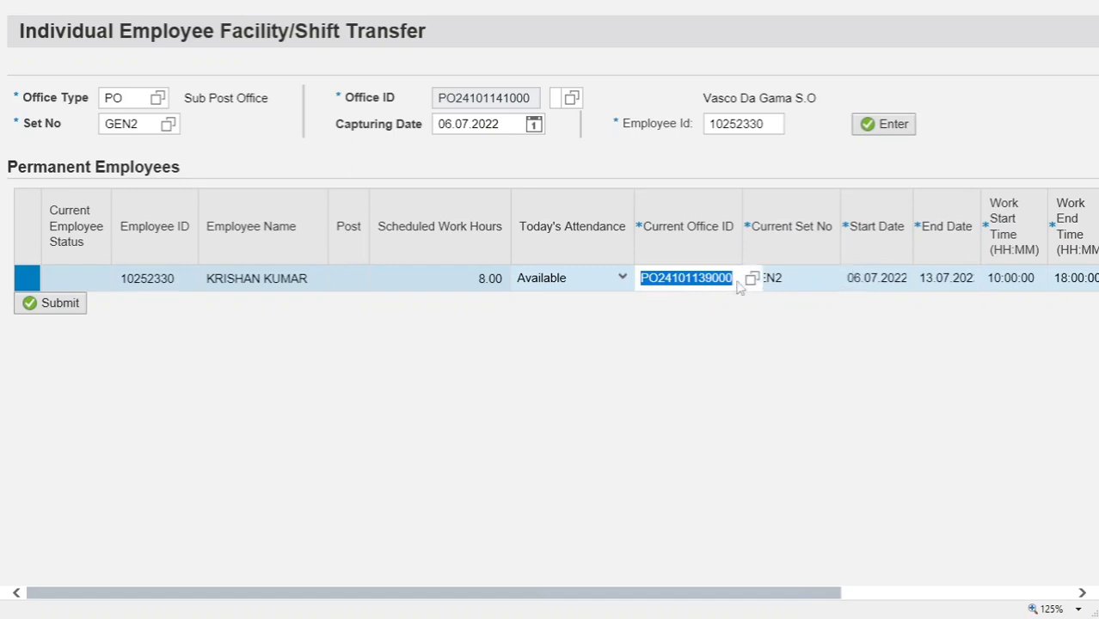
pyautogui.click(752, 280)
pyautogui.click(752, 280)
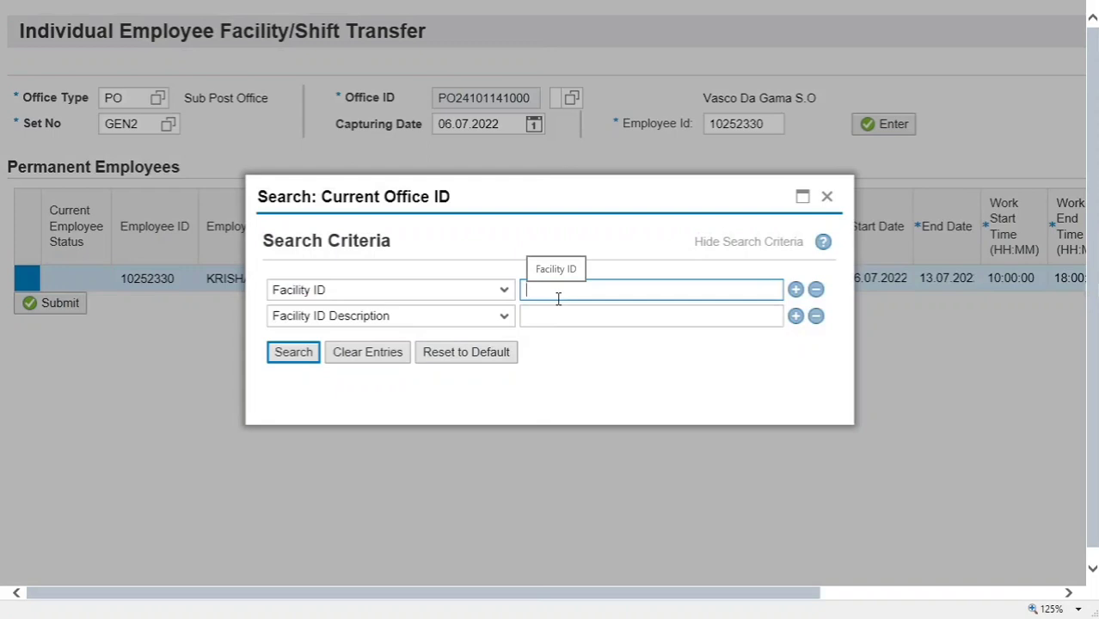
pyautogui.click(562, 318)
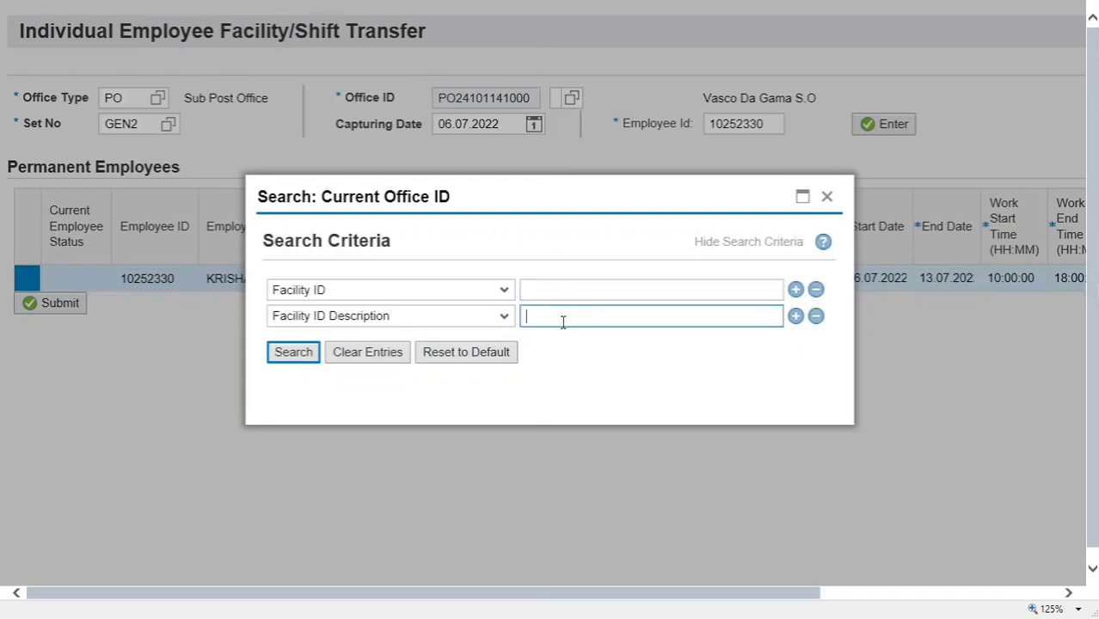
pyautogui.write('vasco')
pyautogui.click(287, 353)
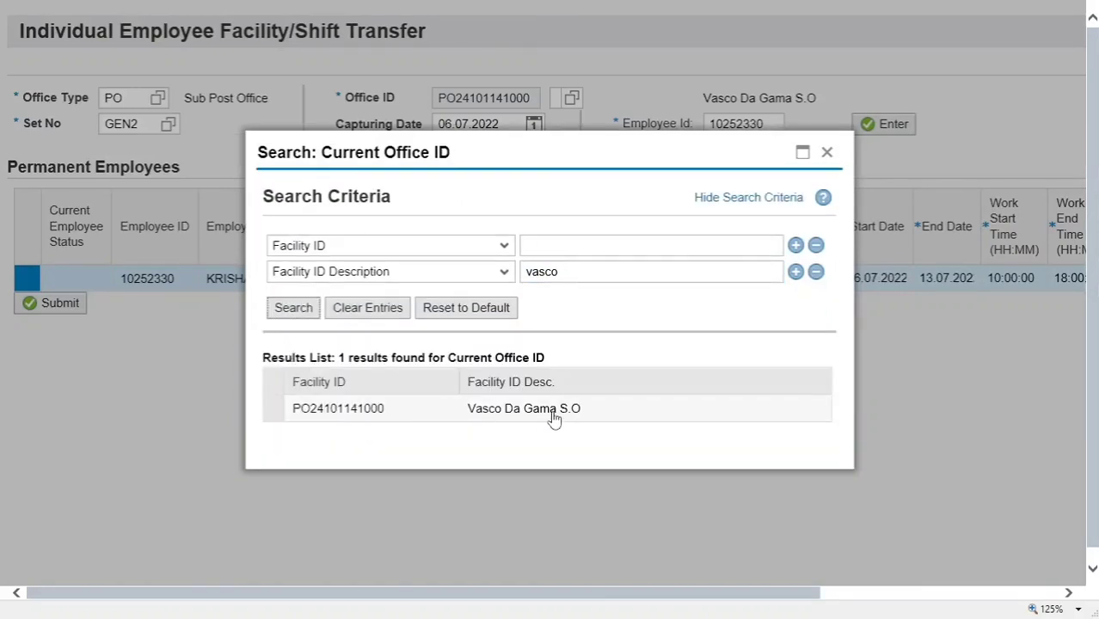
pyautogui.click(340, 409)
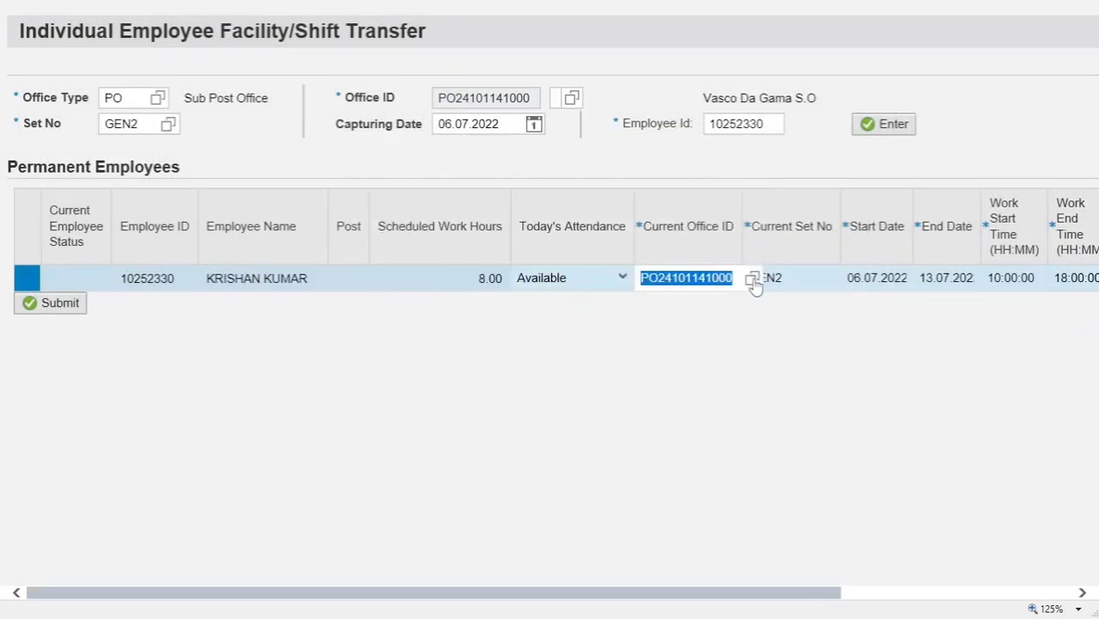
pyautogui.click(752, 278)
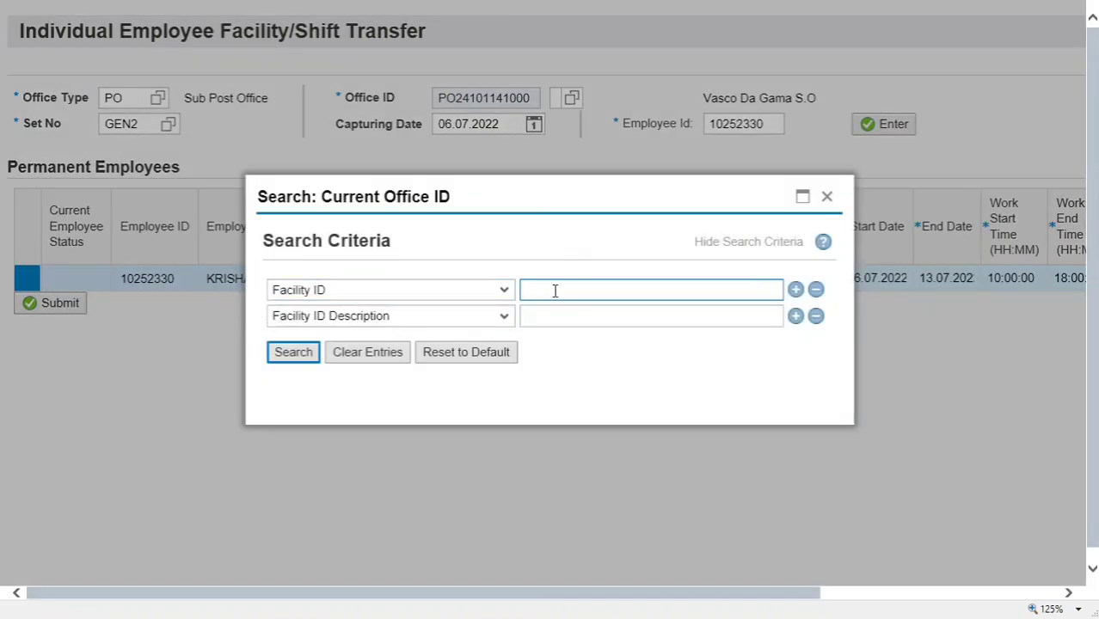
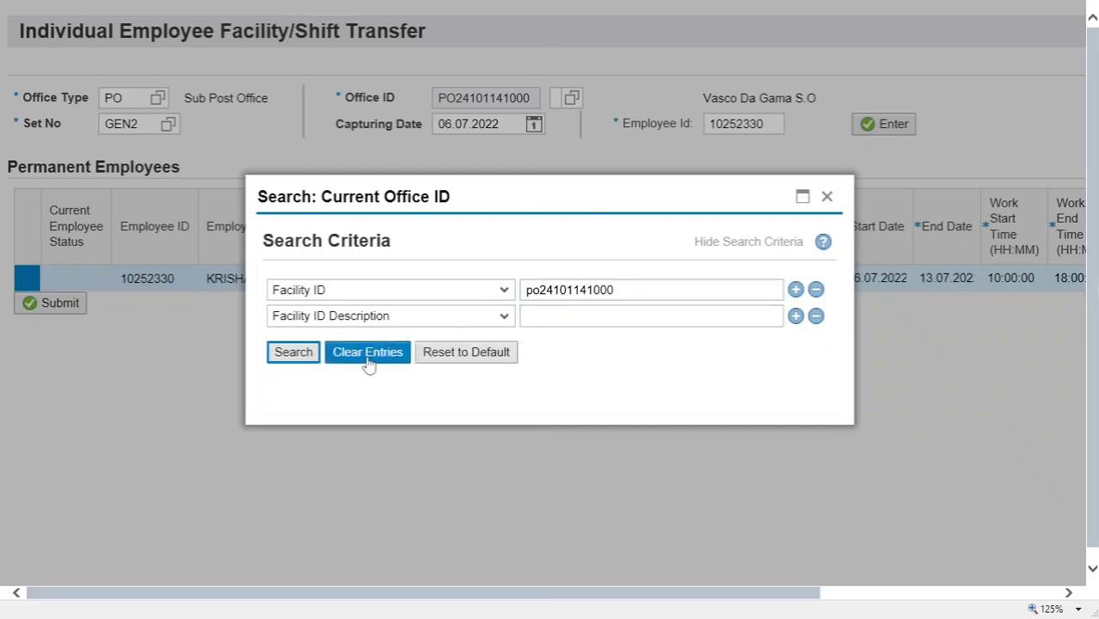
pyautogui.click(297, 356)
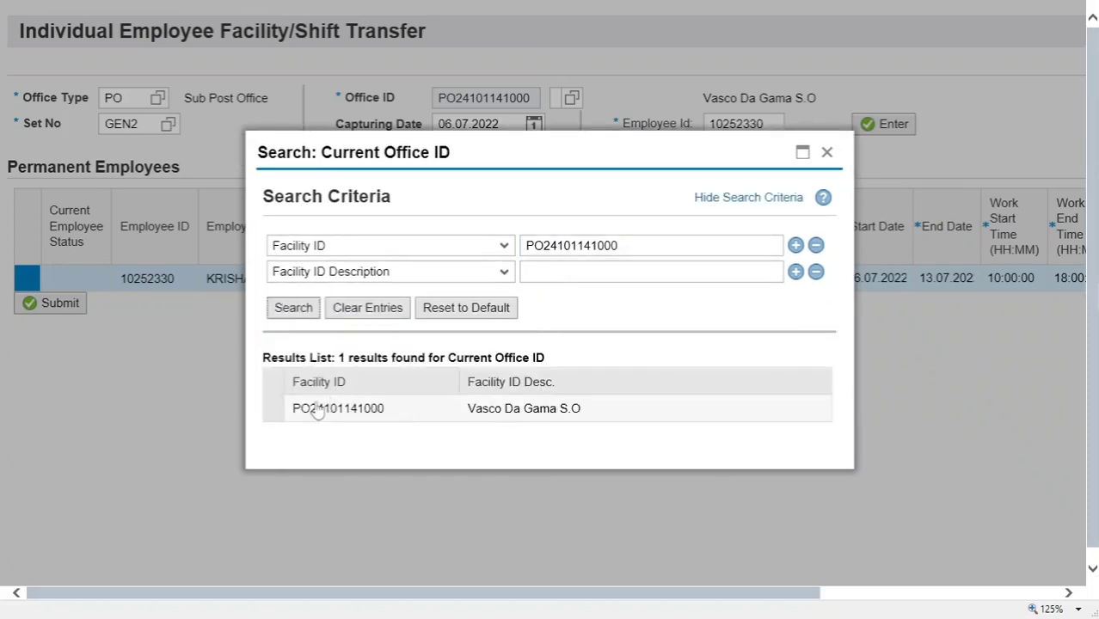
pyautogui.click(505, 247)
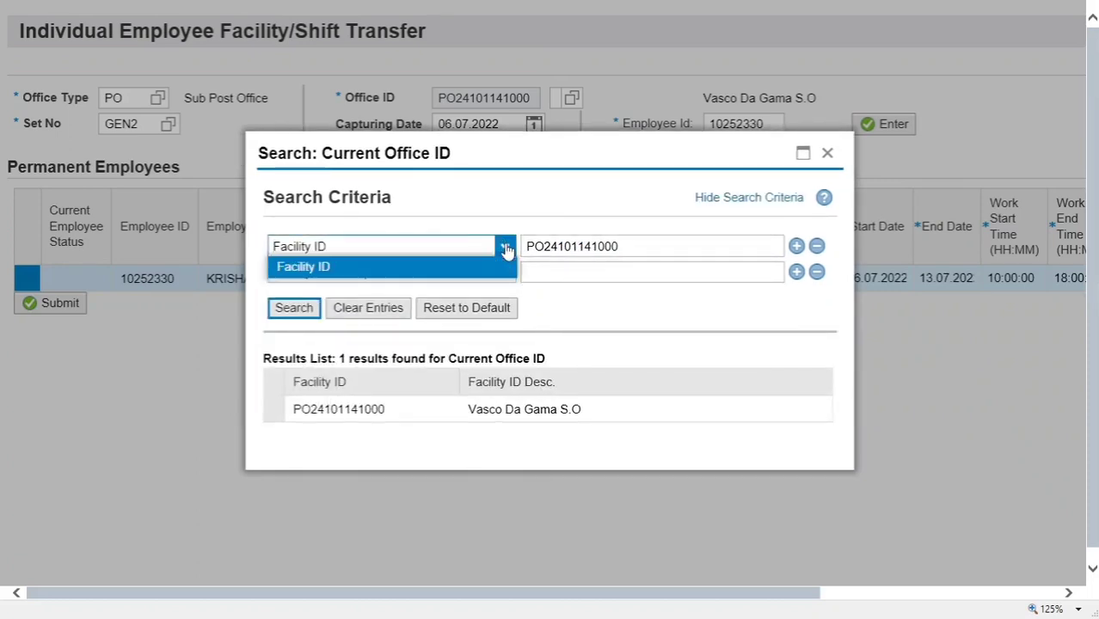
pyautogui.click(506, 248)
pyautogui.click(505, 273)
pyautogui.click(505, 272)
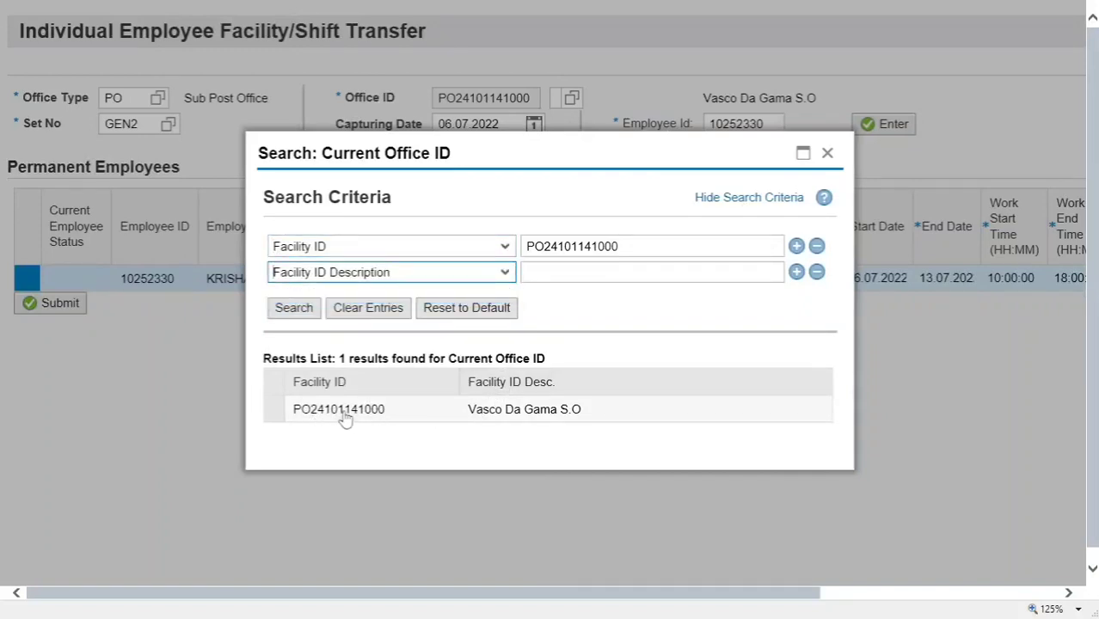
pyautogui.click(828, 154)
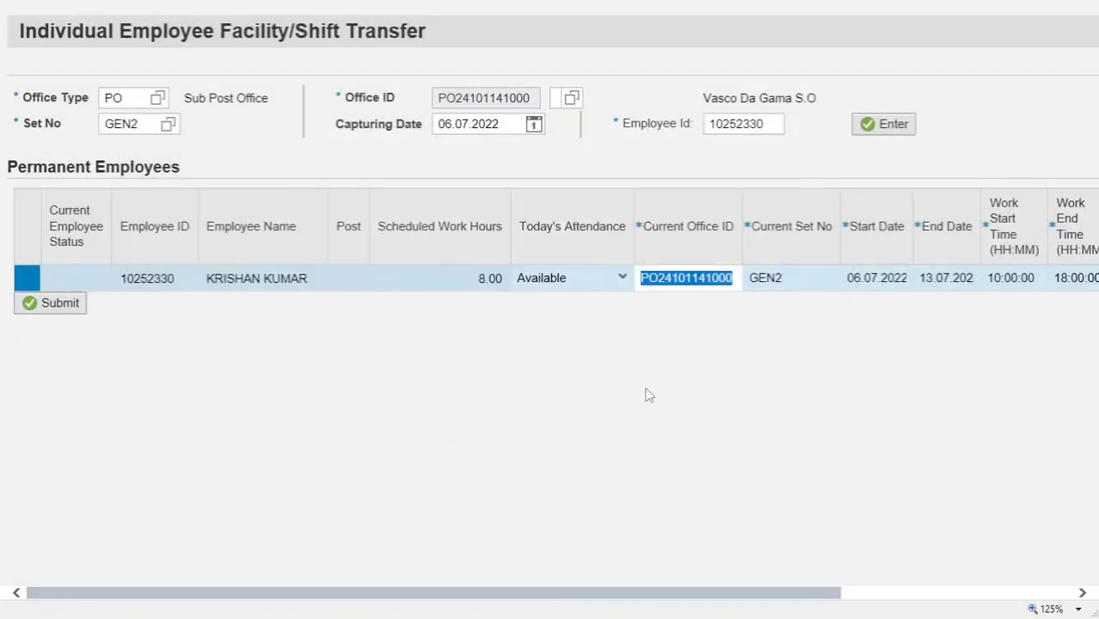